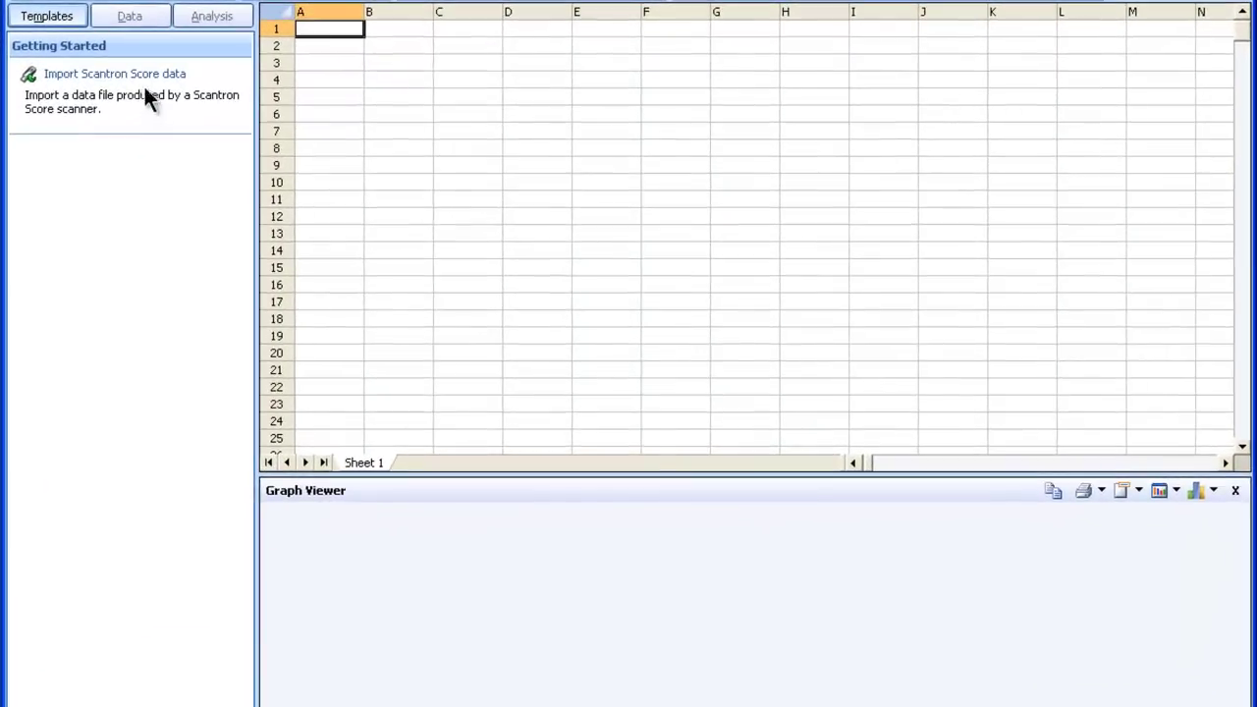
Add the Scantron Score data file 3F024753.ITD to the import list.
left_click(144, 81)
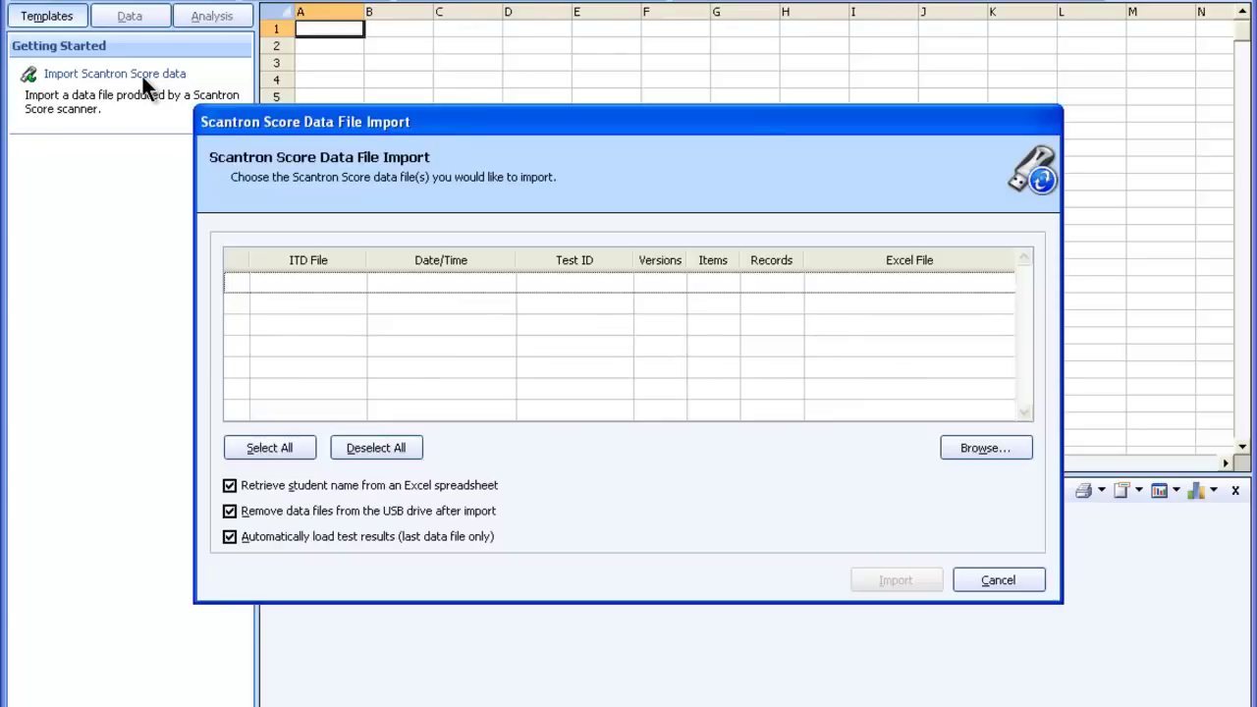
left_click(961, 448)
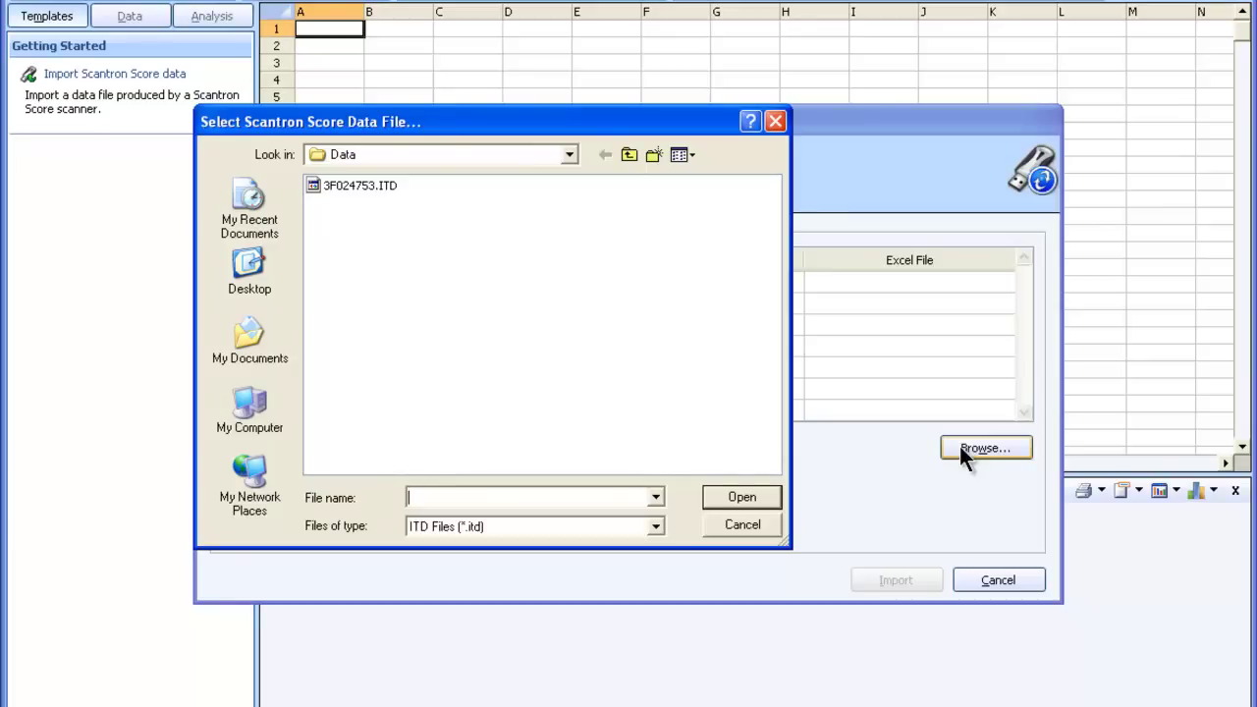
left_click(367, 183)
left_click(713, 493)
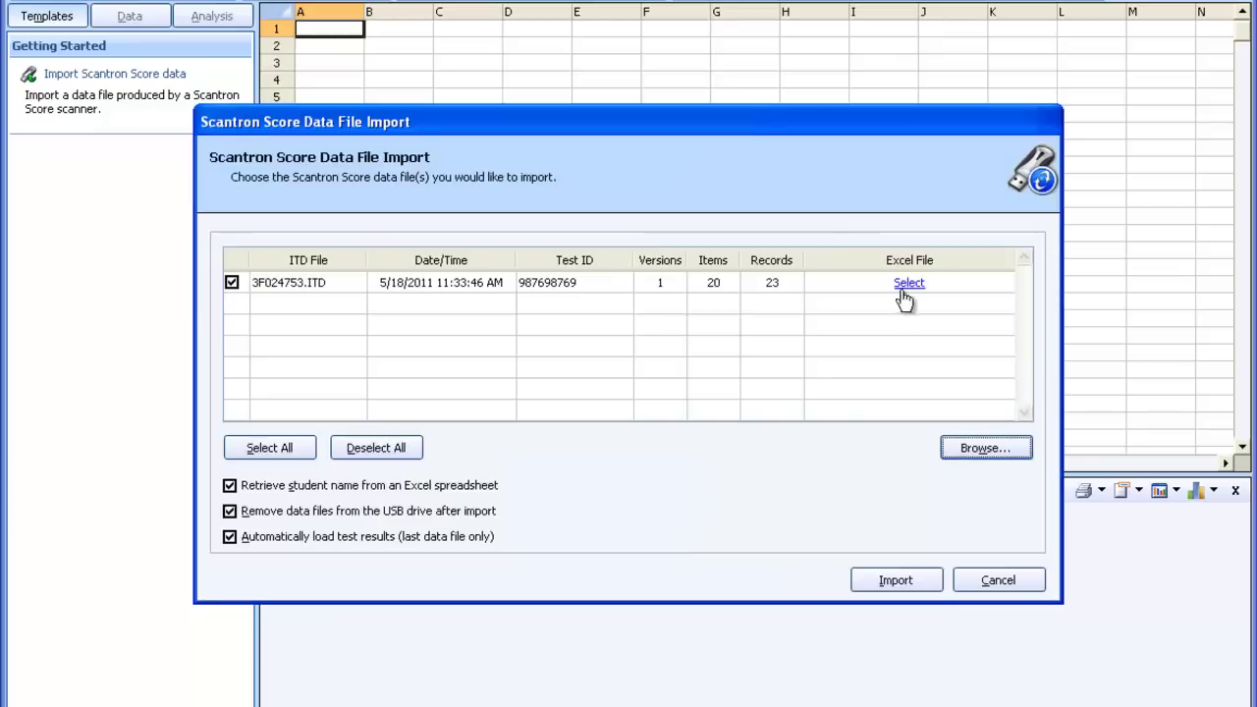
Pair the data file with Student List.xls as the source of student names.
left_click(908, 284)
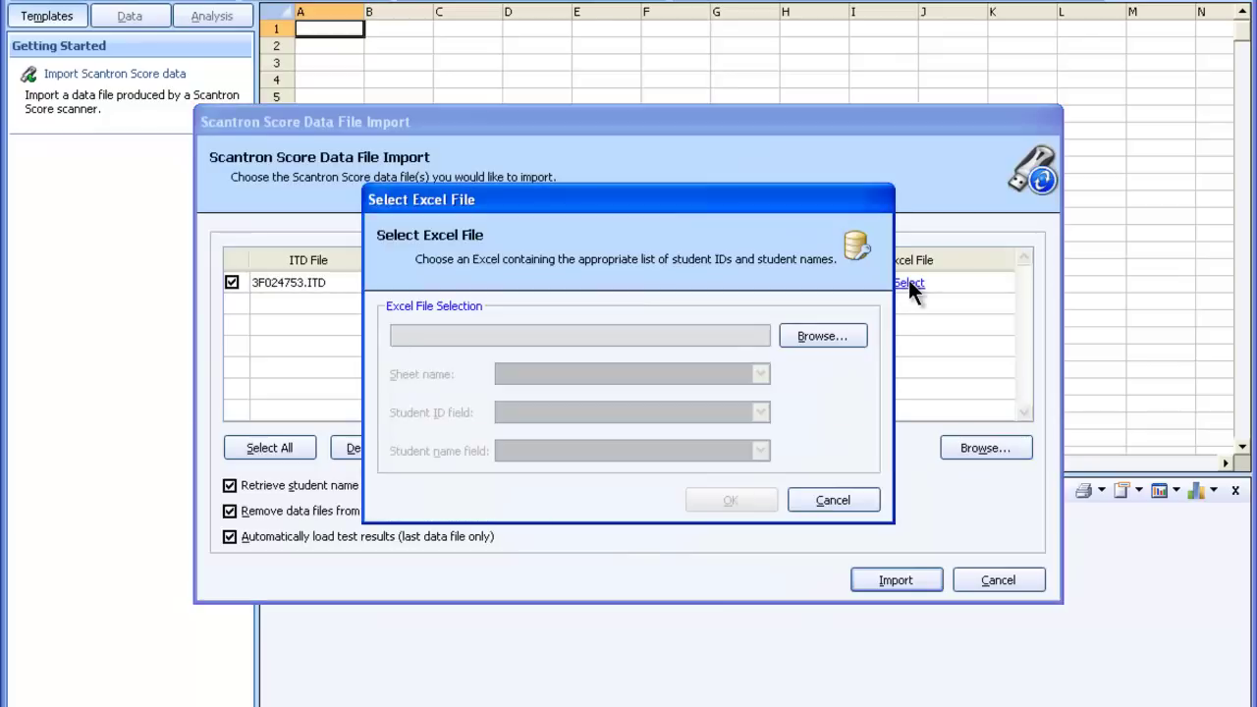
left_click(845, 332)
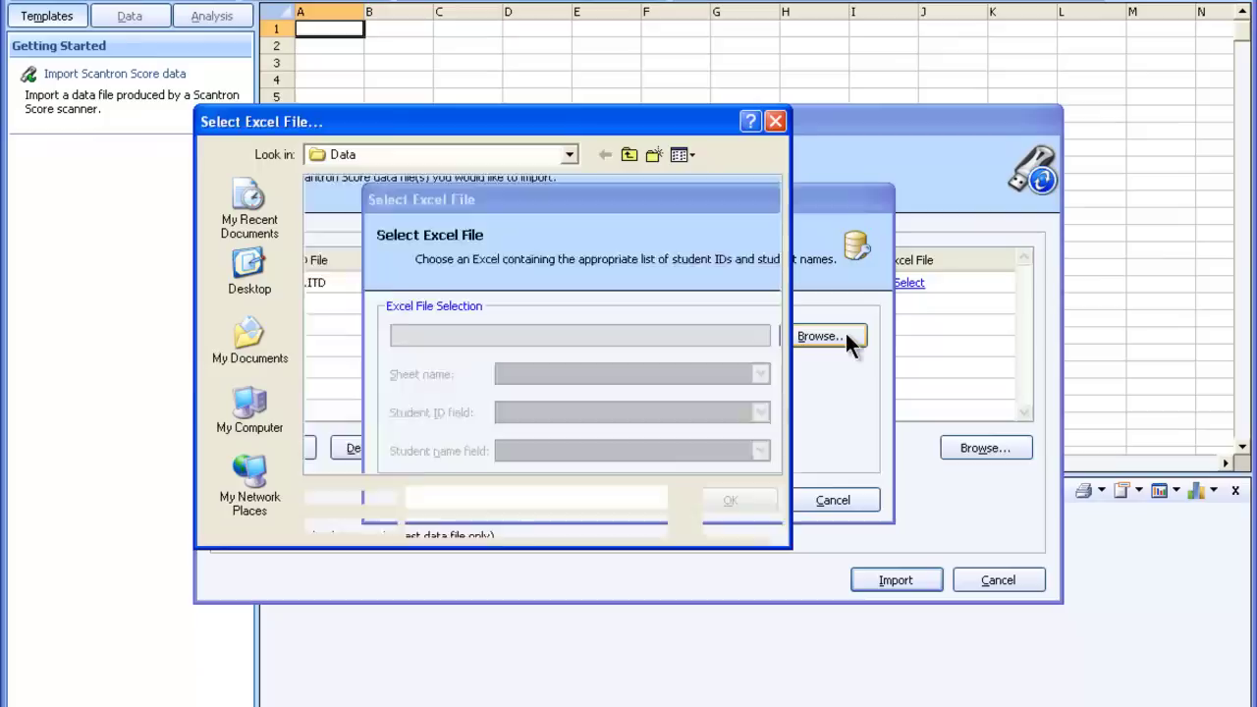
left_click(365, 182)
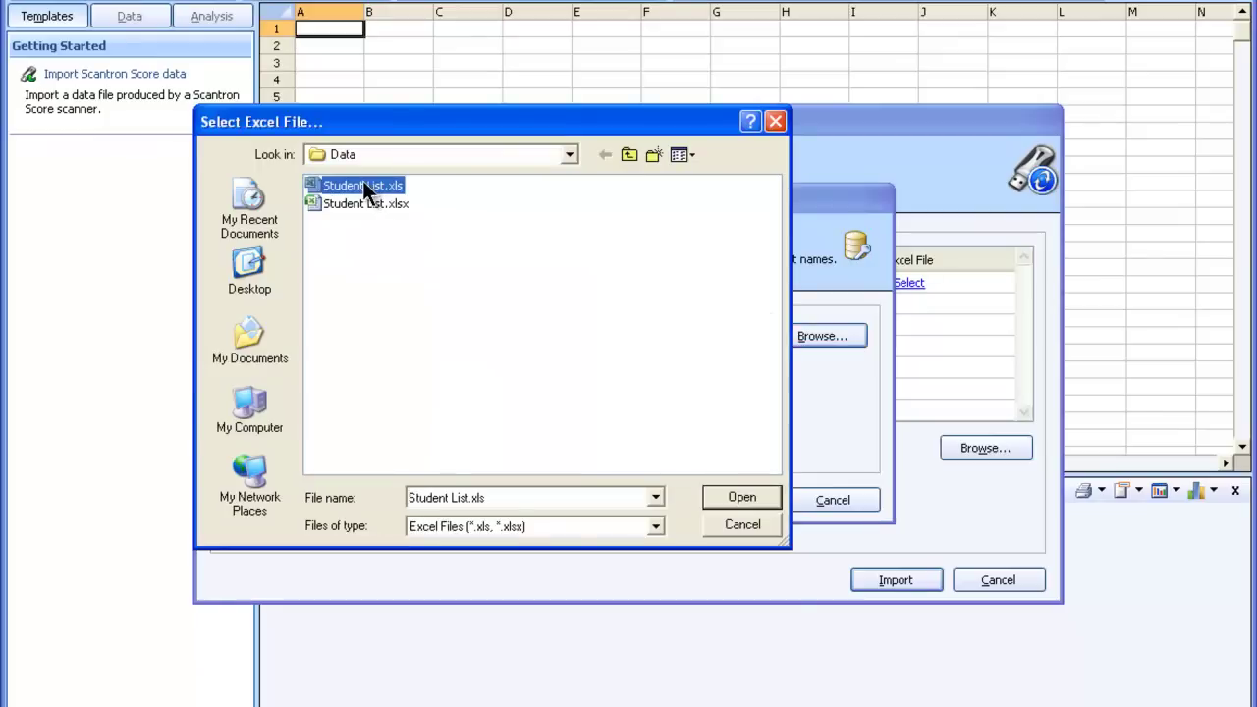
left_click(736, 491)
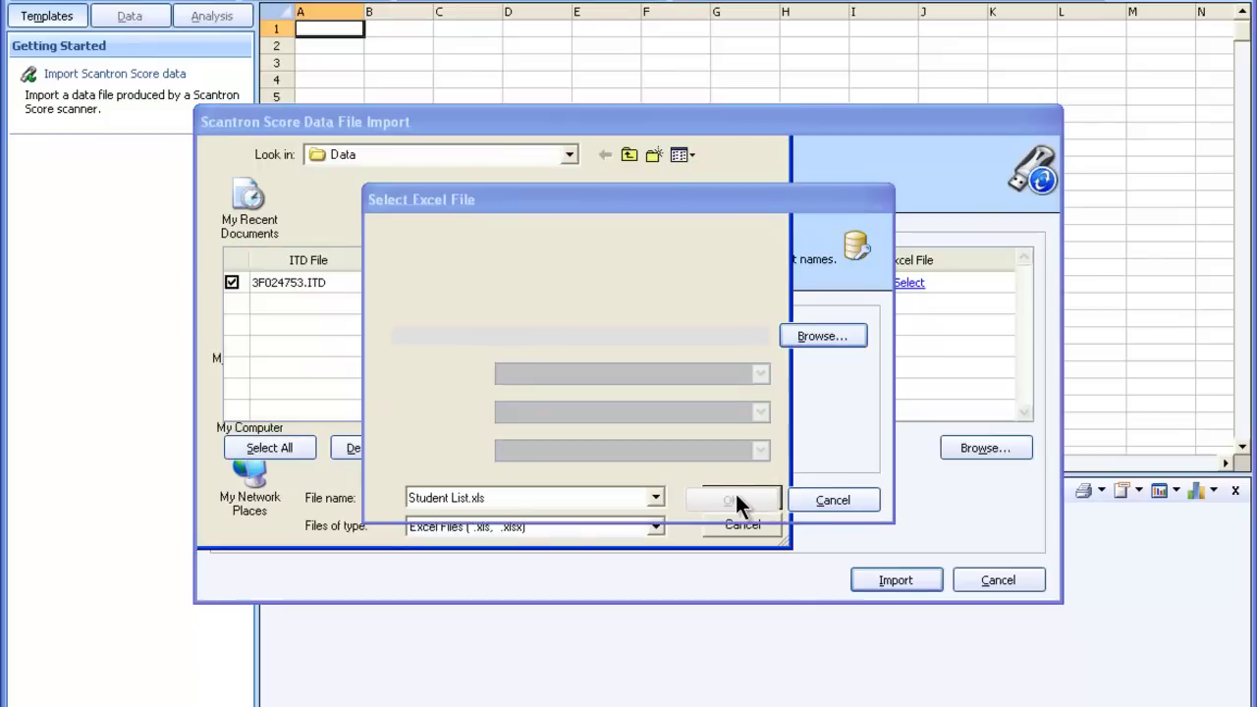
left_click(736, 494)
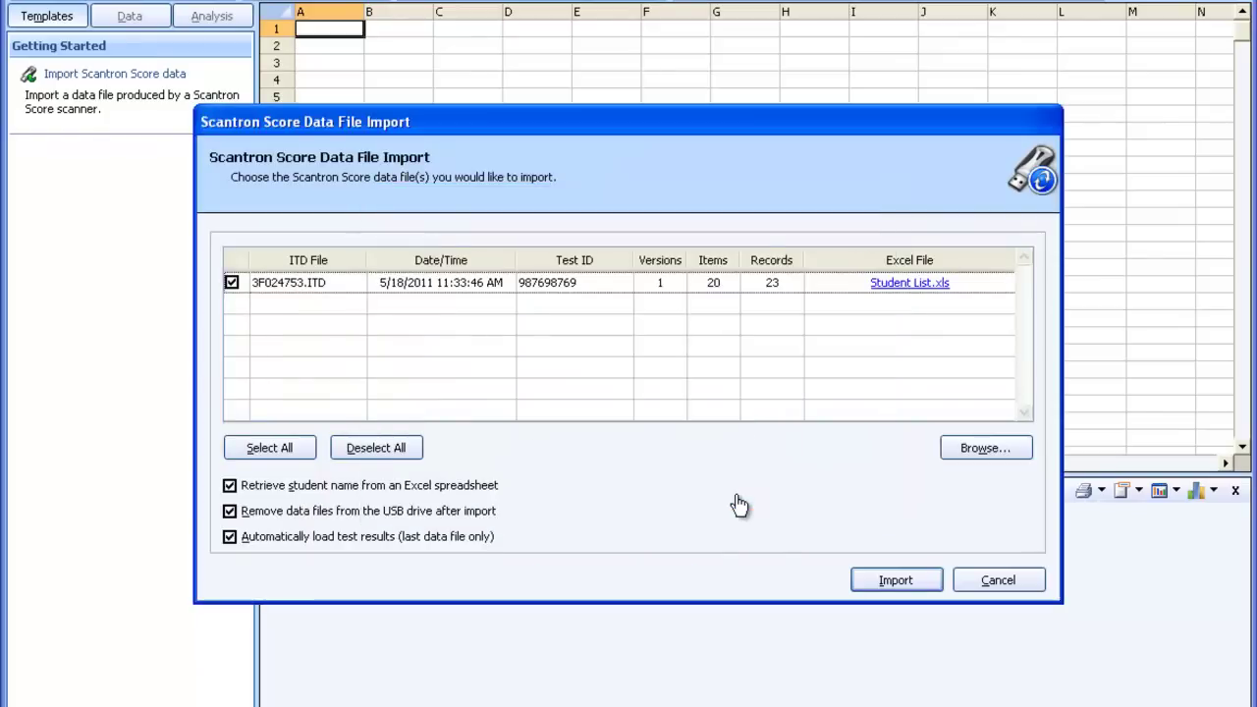
Import the 3F024753.ITD test data with student names into the Student Statistics Report.
left_click(899, 576)
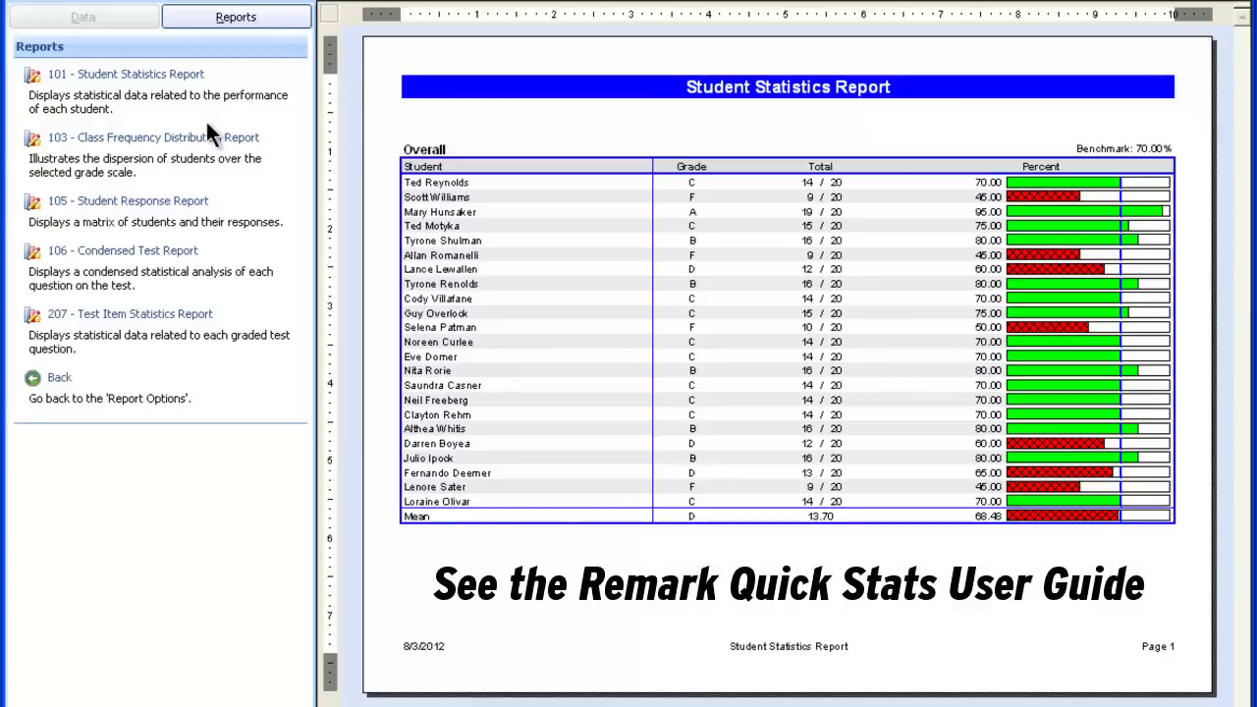
Show report 106 - Condensed Test Report for all 20 questions.
left_click(169, 254)
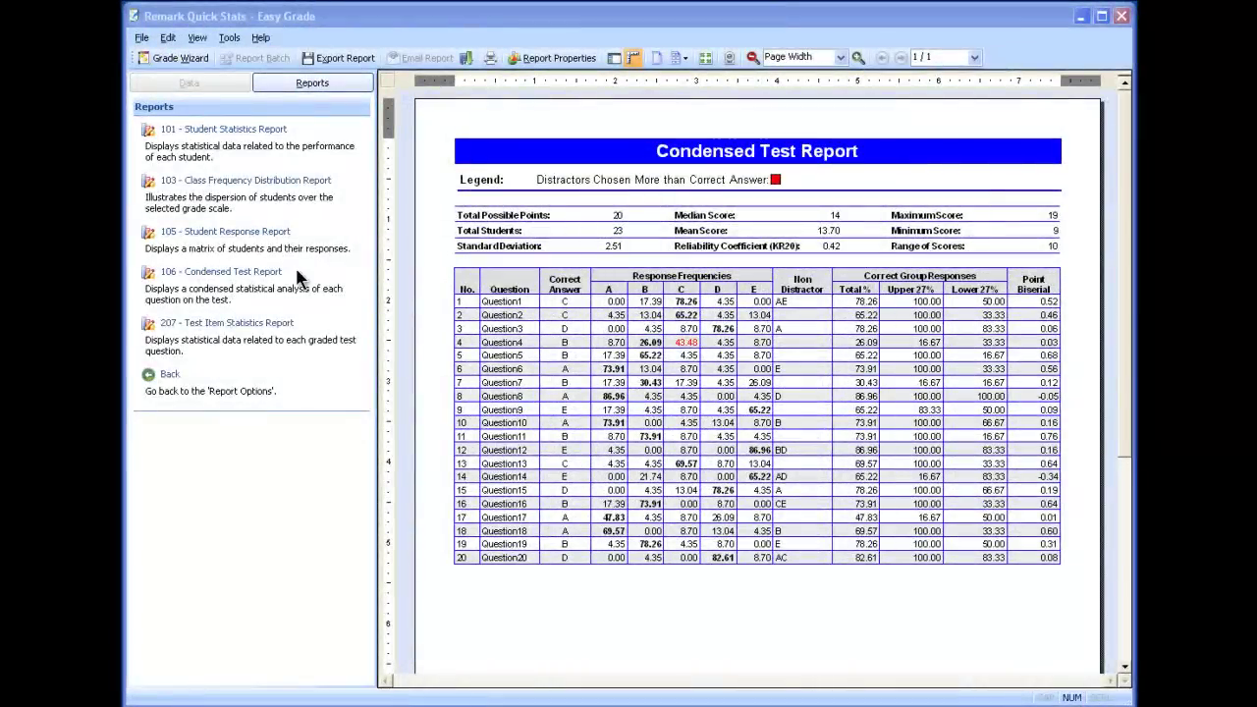